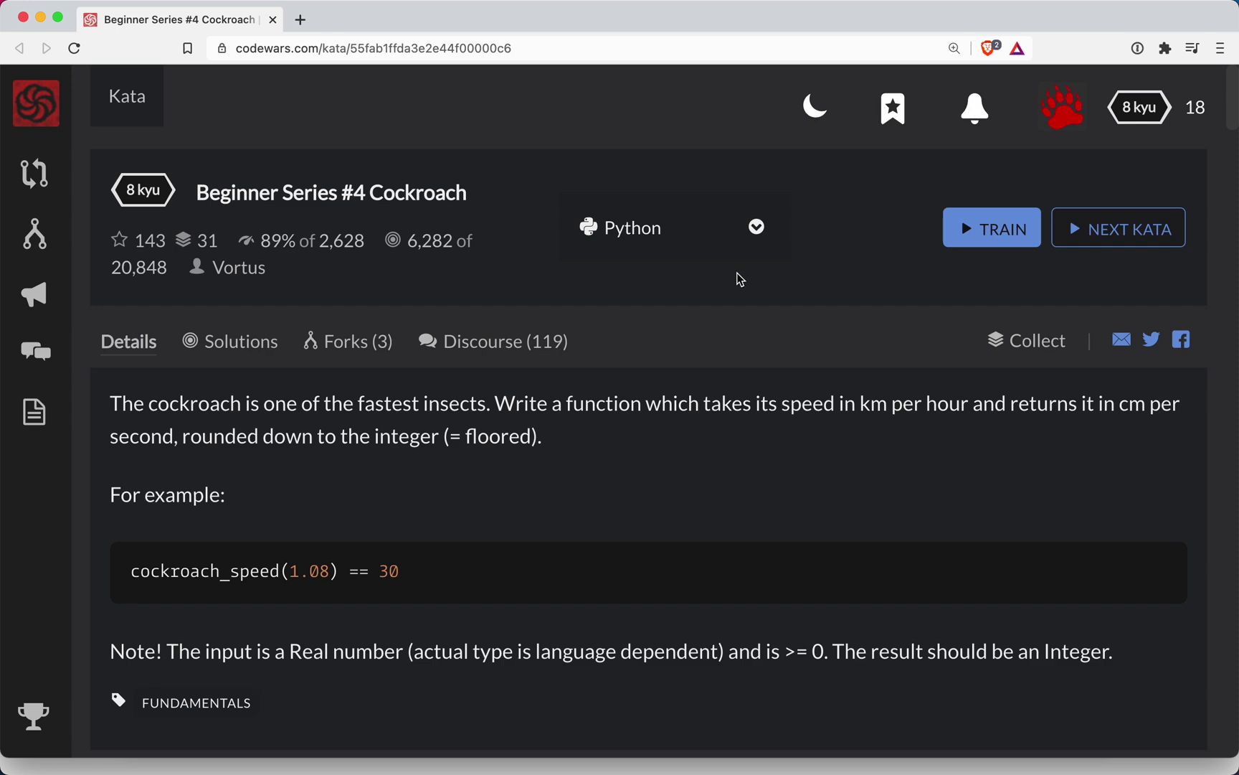
- Highlight the kata's 8 kyu rank, Cockroach title, km/h input, cm/s output and rounding-down note
left_click_drag(132, 187, 153, 188)
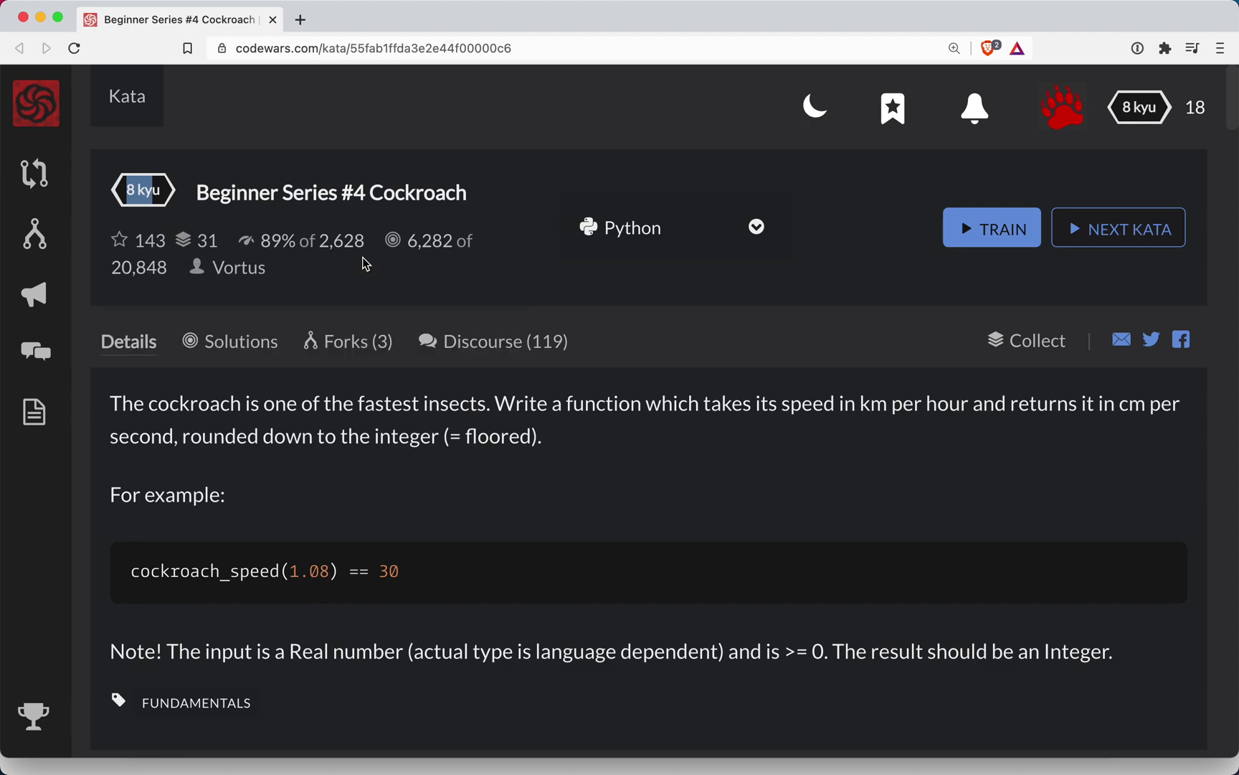
left_click_drag(383, 190, 468, 190)
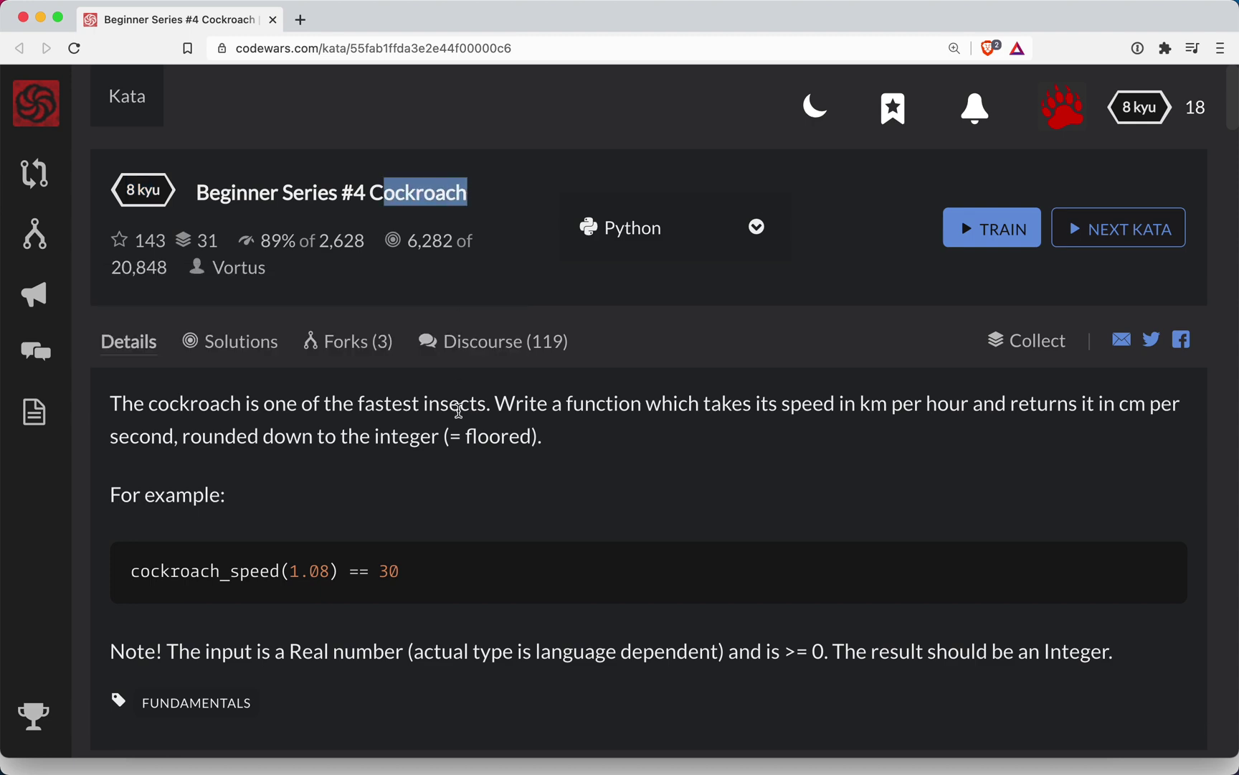
left_click_drag(404, 404, 470, 405)
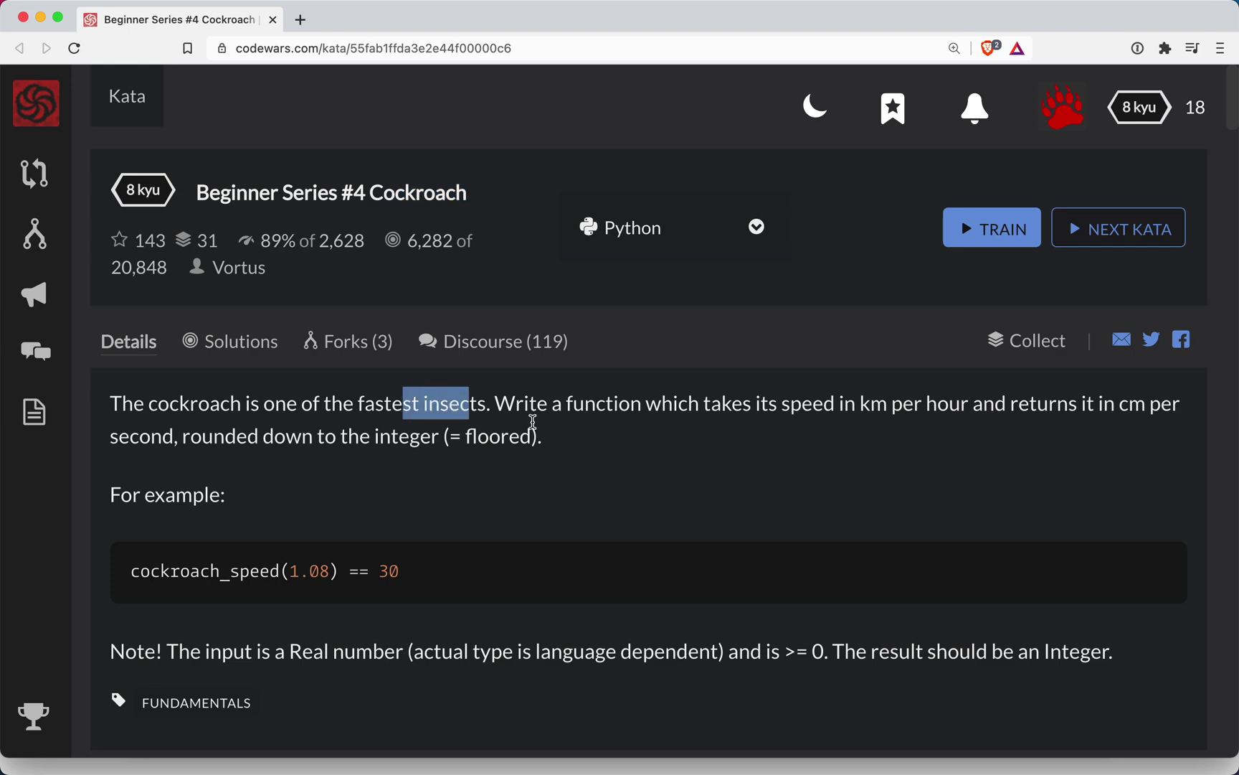
left_click_drag(769, 405, 946, 407)
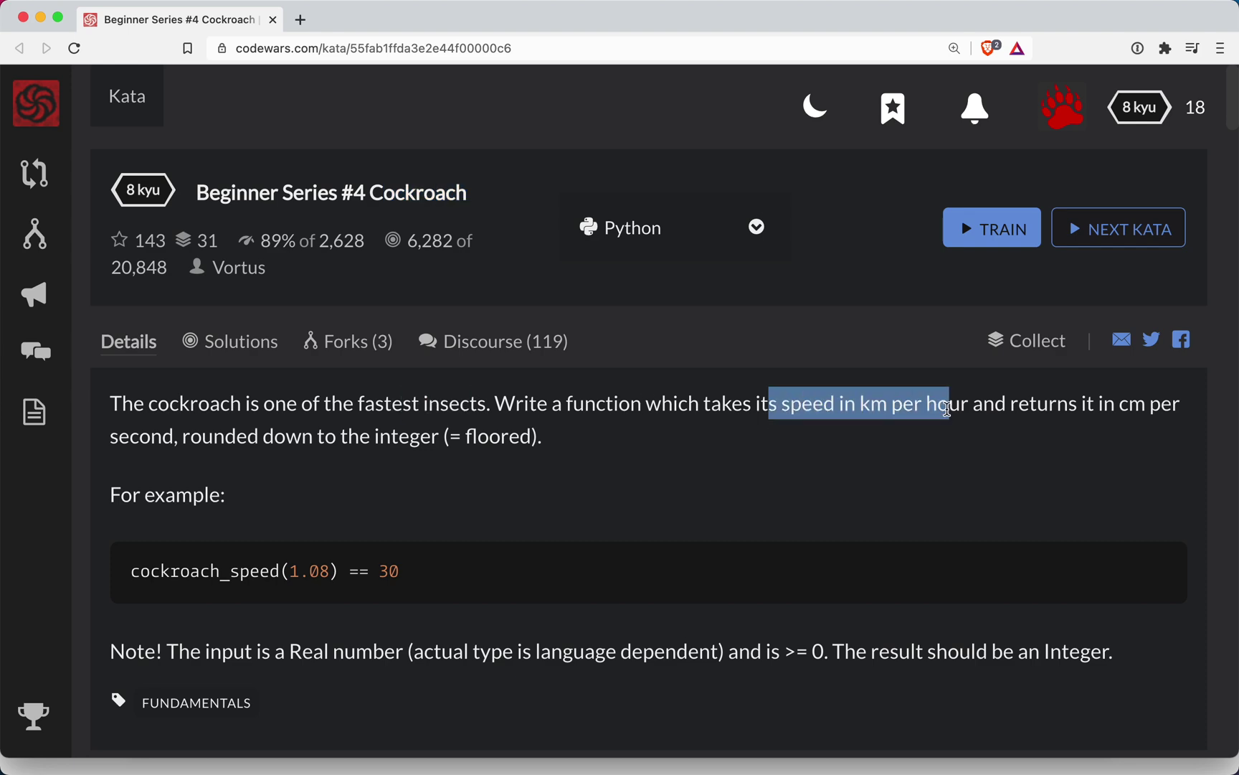
left_click_drag(1069, 405, 1194, 405)
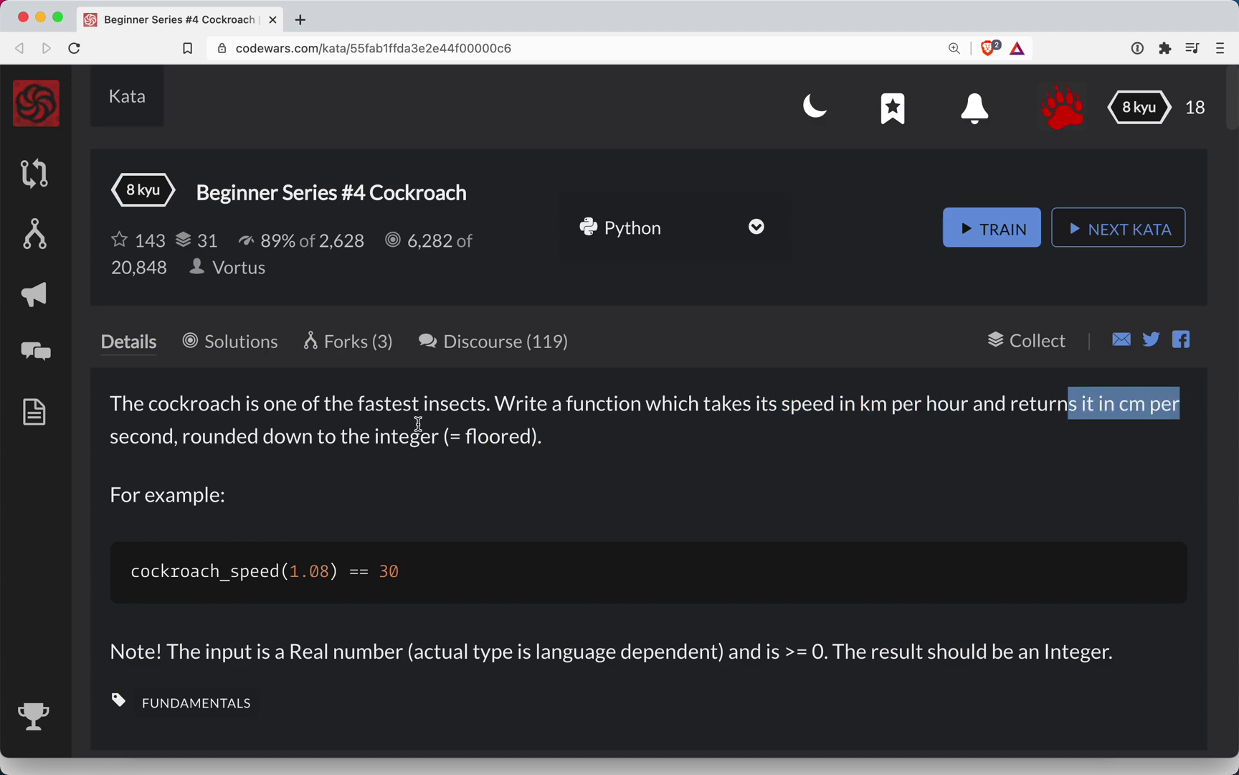
left_click_drag(215, 438, 394, 442)
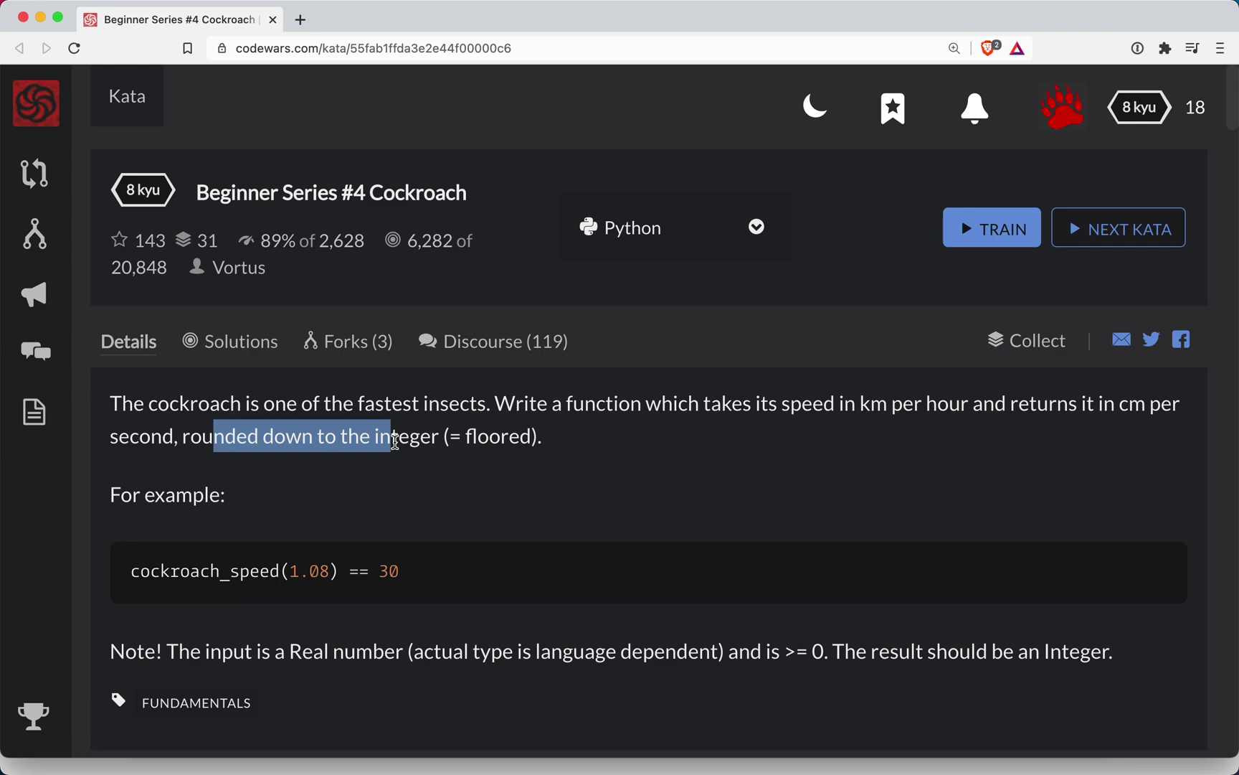
scroll(394, 442, "down", 1)
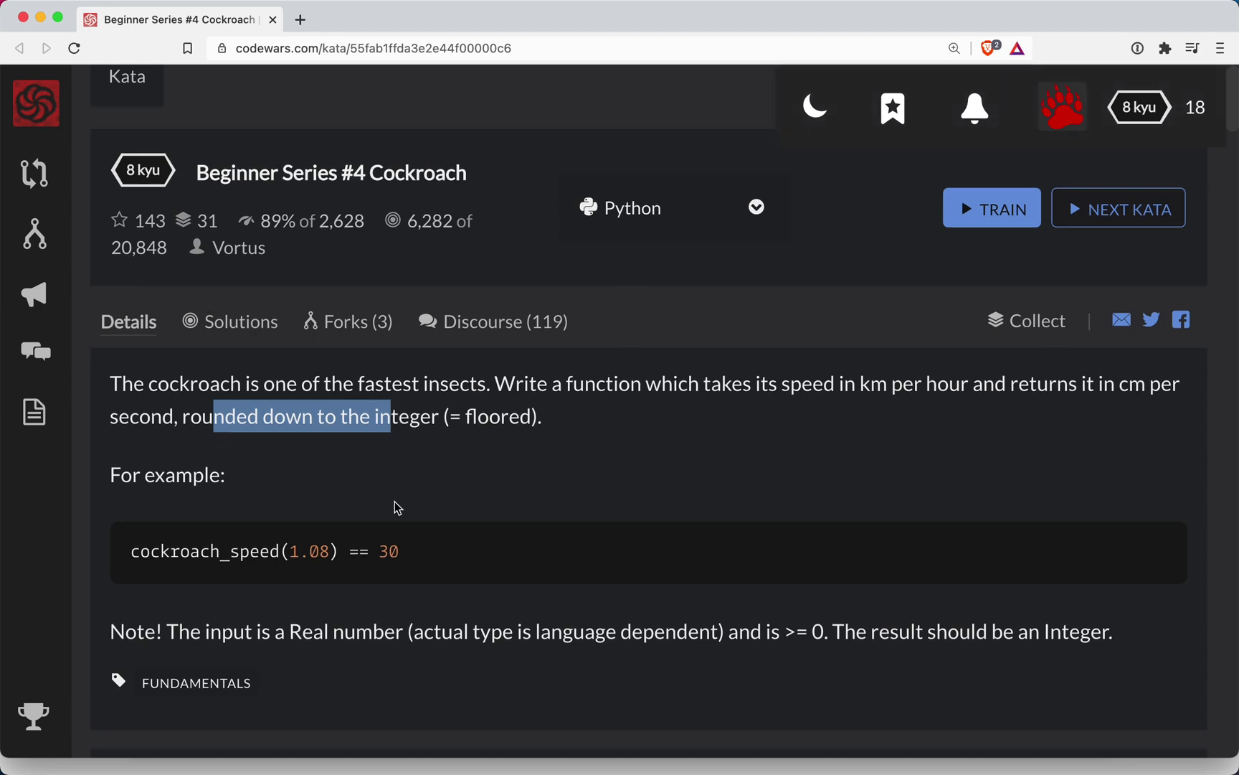
left_click(614, 488)
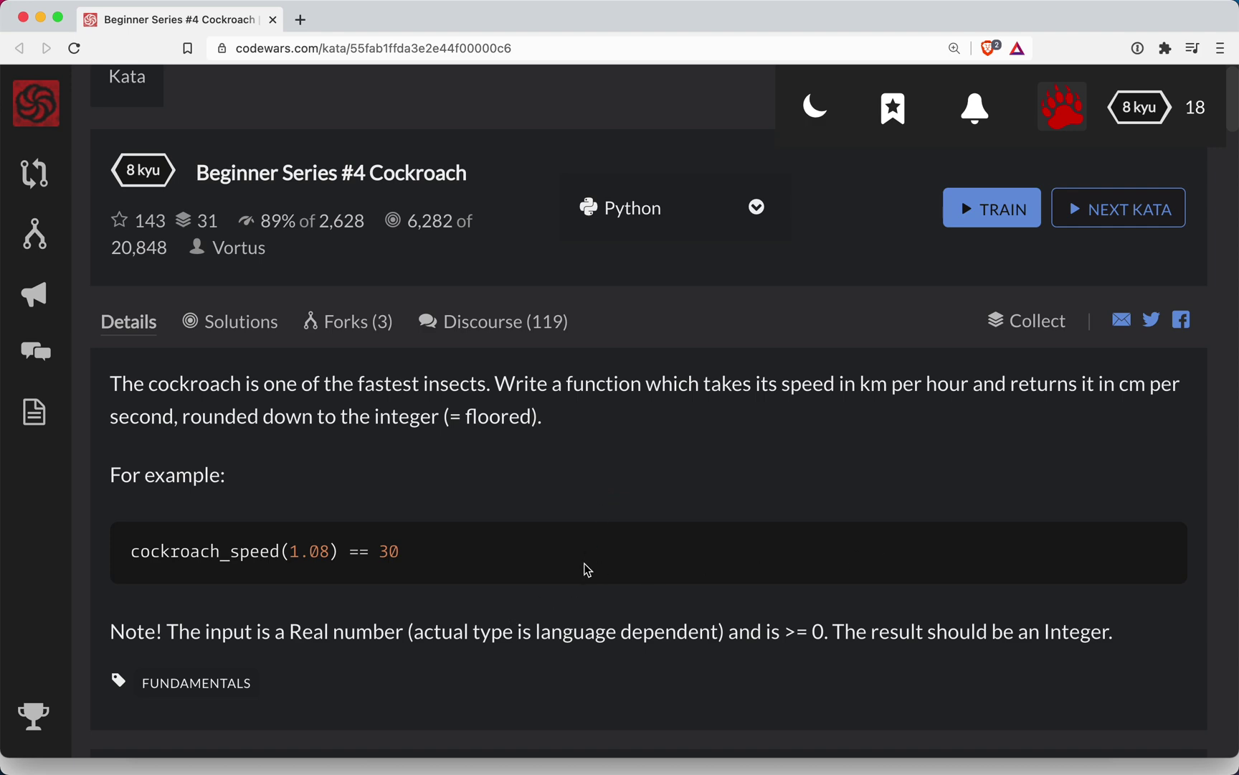
- Highlight the km and cm units, the floored-integer requirement and the example input 1.08
left_click_drag(837, 384, 926, 385)
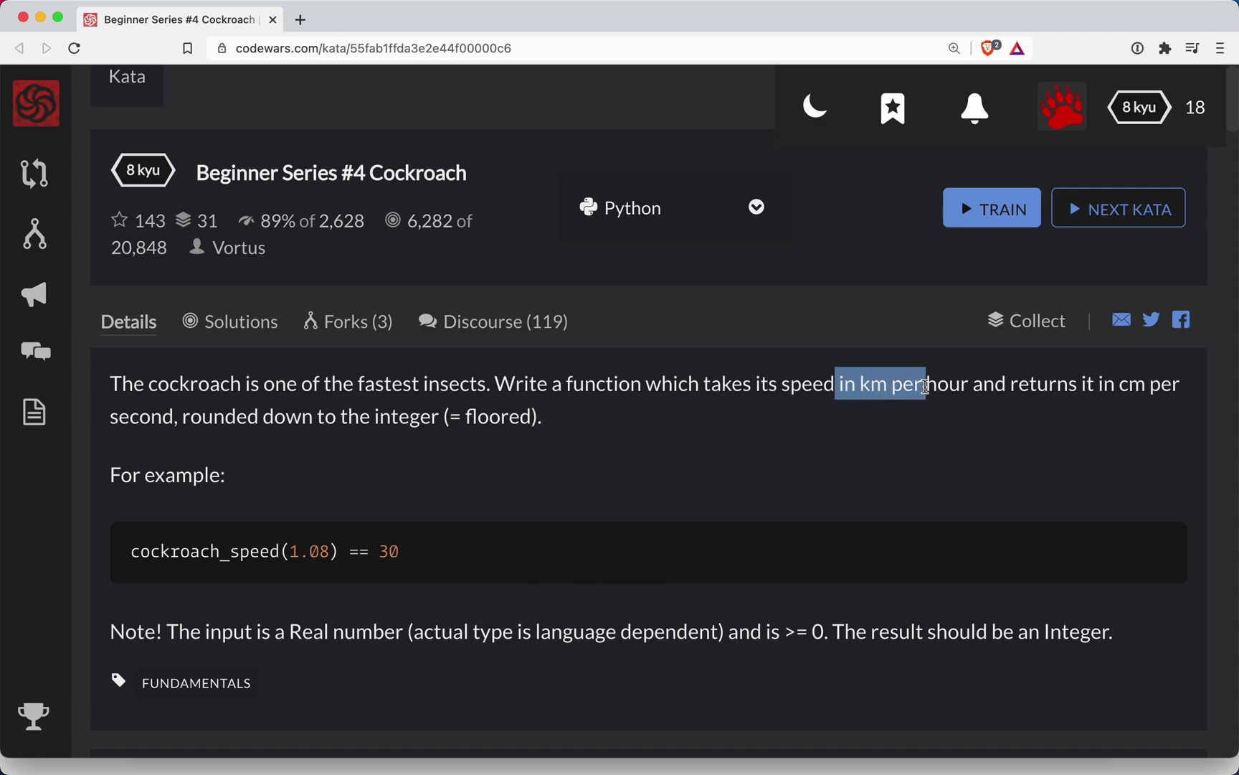
left_click_drag(1088, 383, 1151, 386)
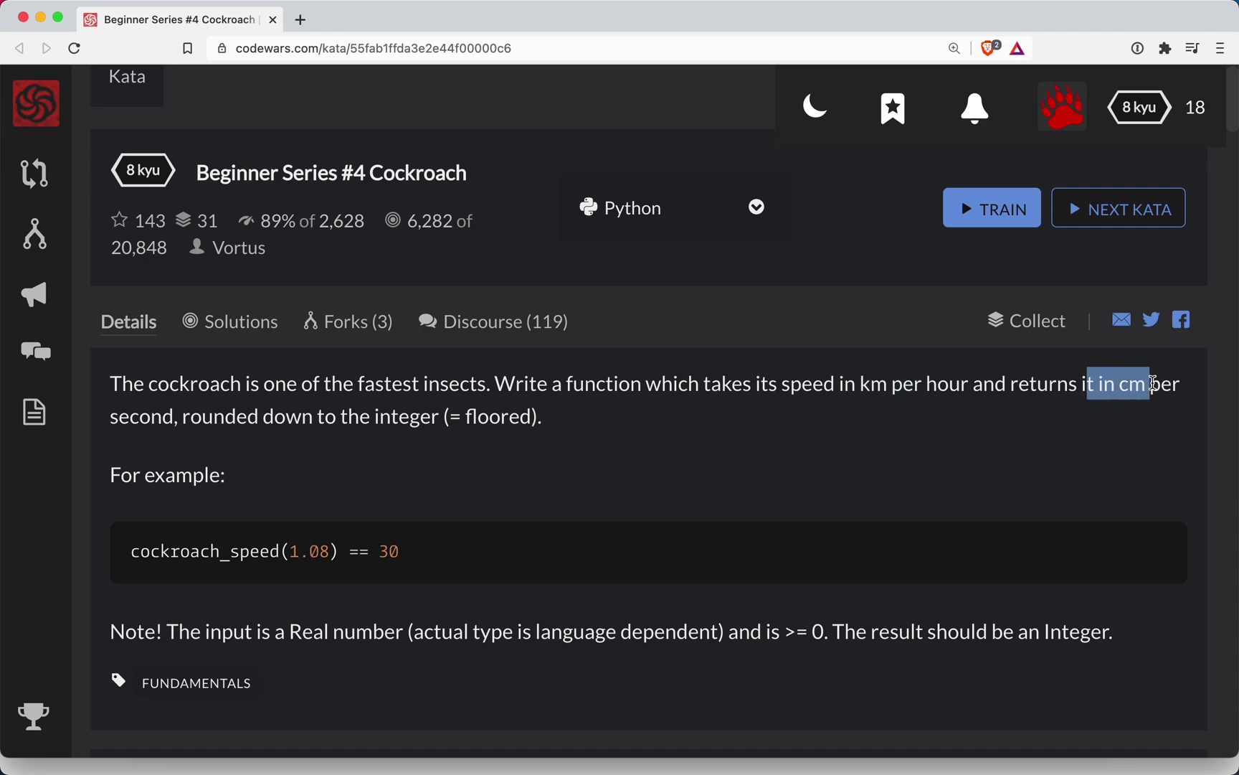
left_click_drag(856, 385, 890, 386)
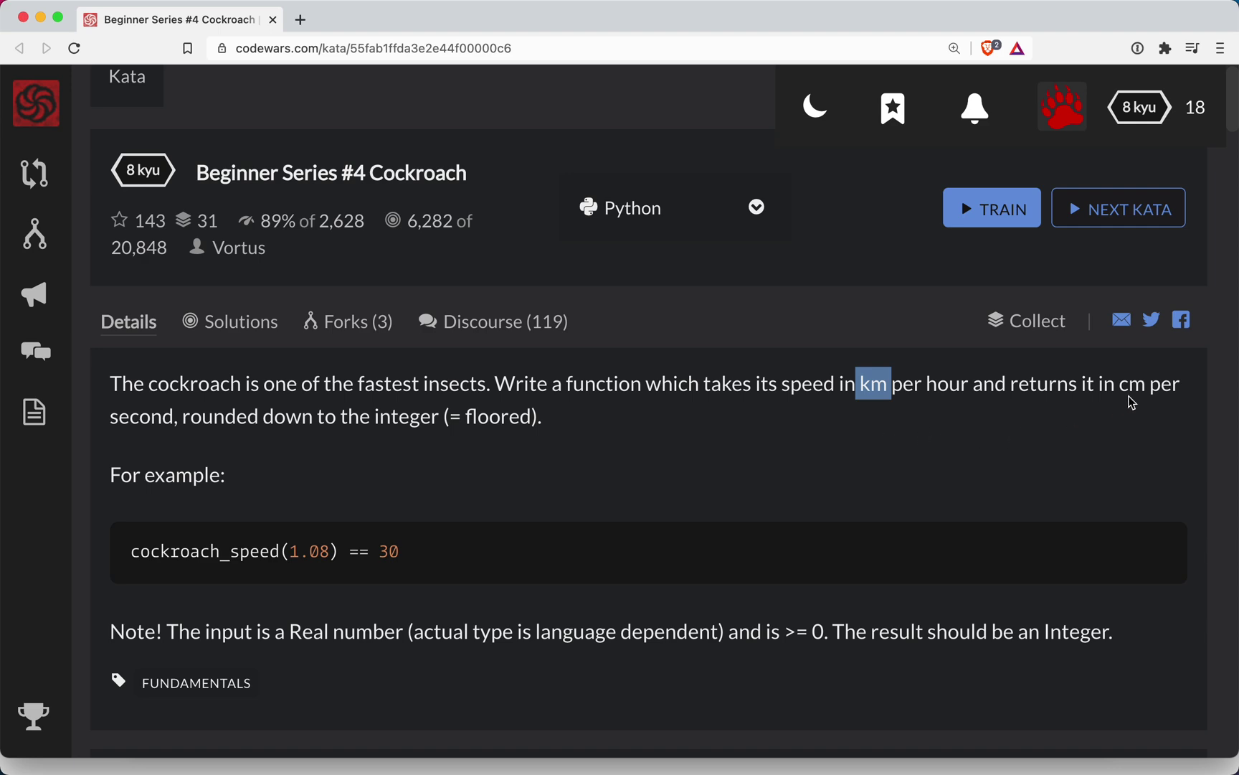
left_click_drag(1119, 384, 1147, 386)
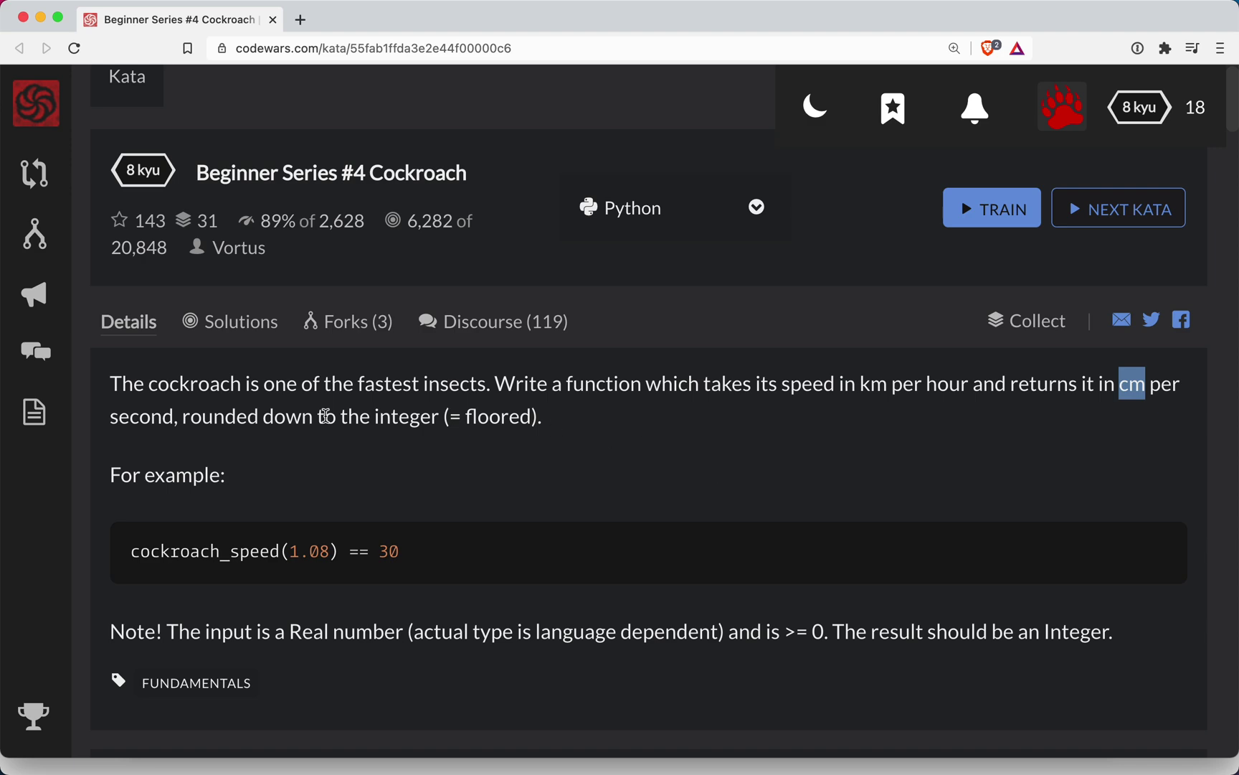
left_click_drag(214, 417, 401, 417)
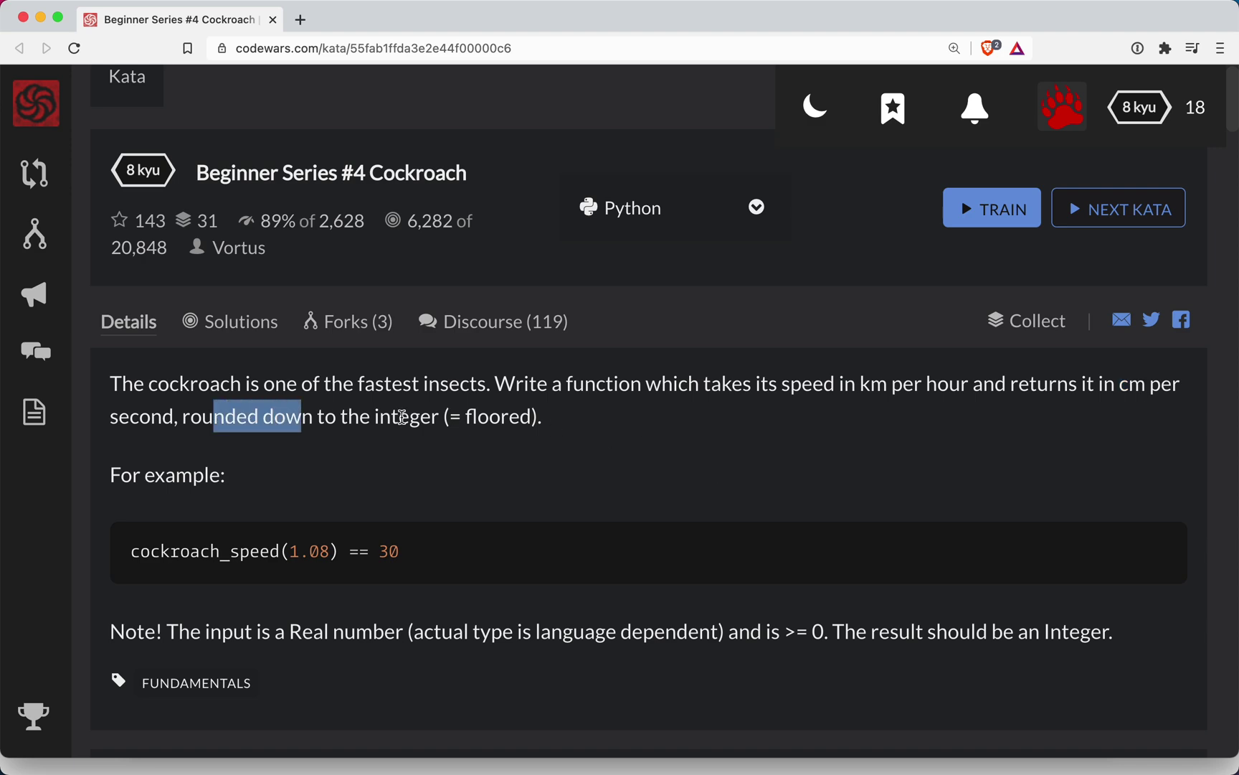
left_click_drag(360, 416, 568, 420)
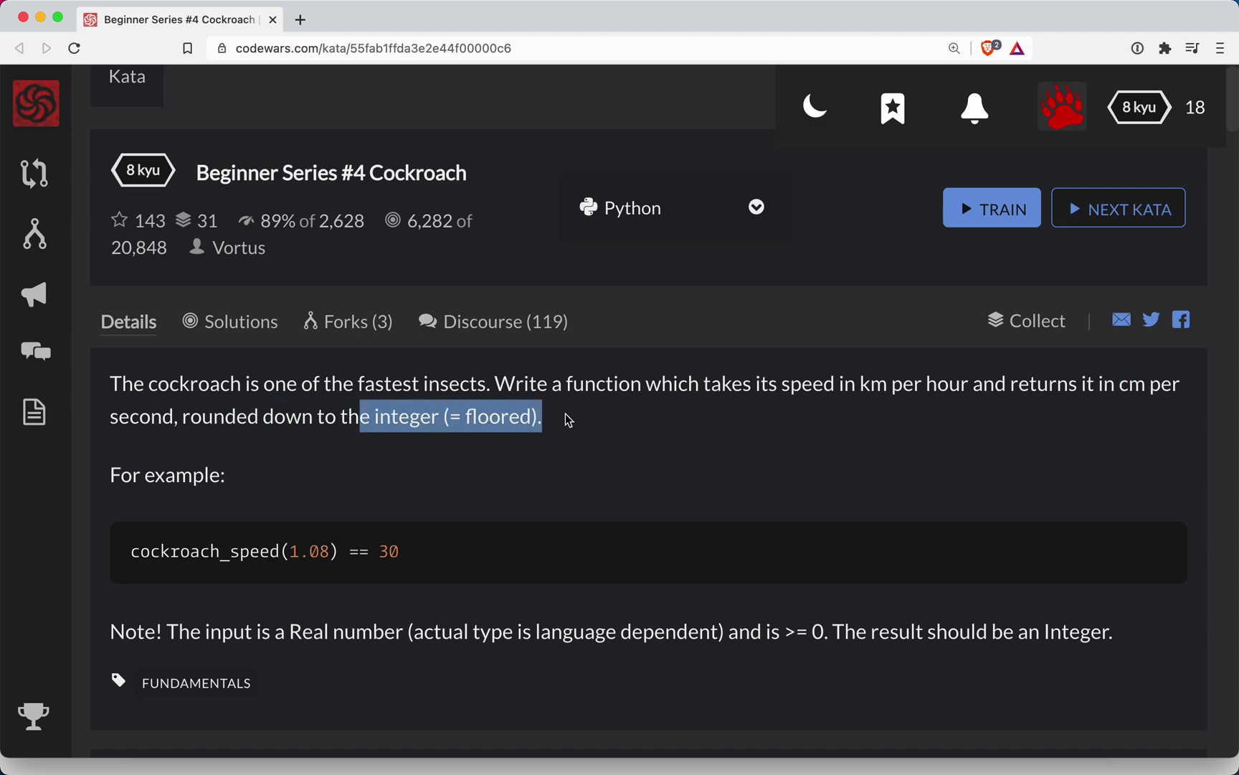
left_click(655, 584)
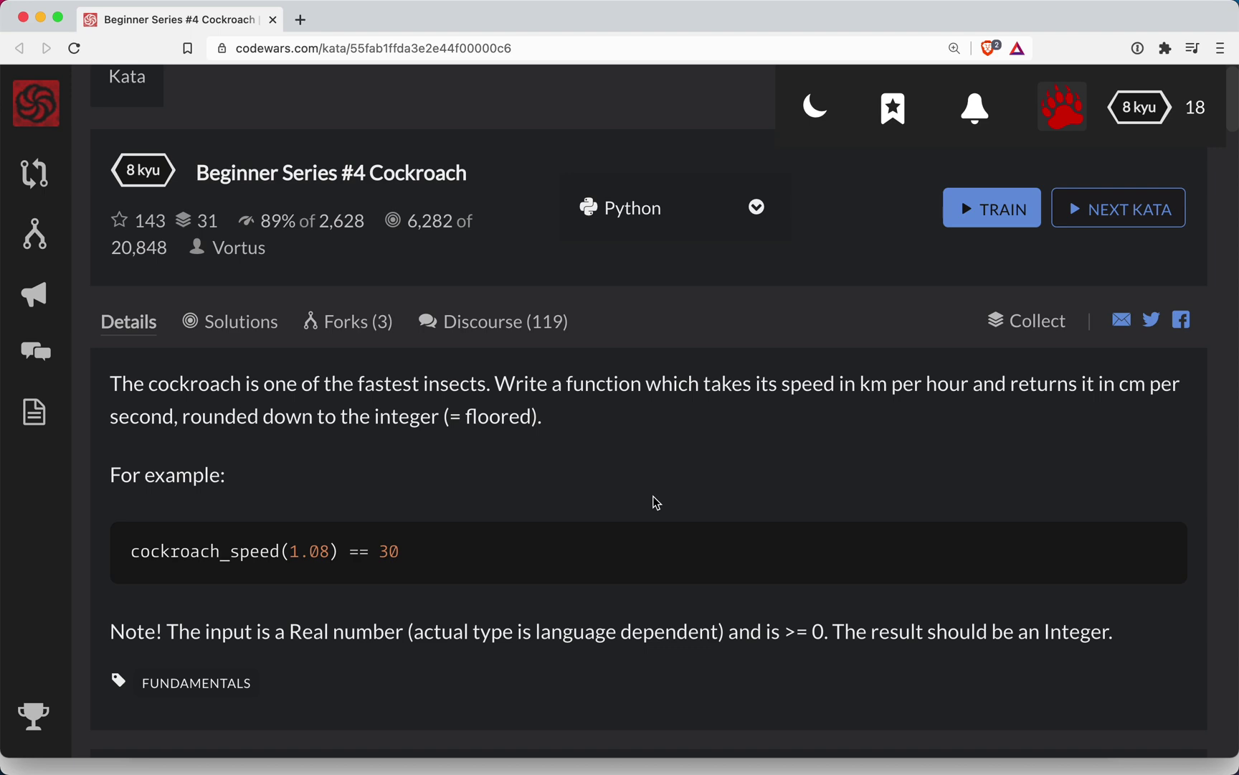
left_click_drag(290, 553, 319, 553)
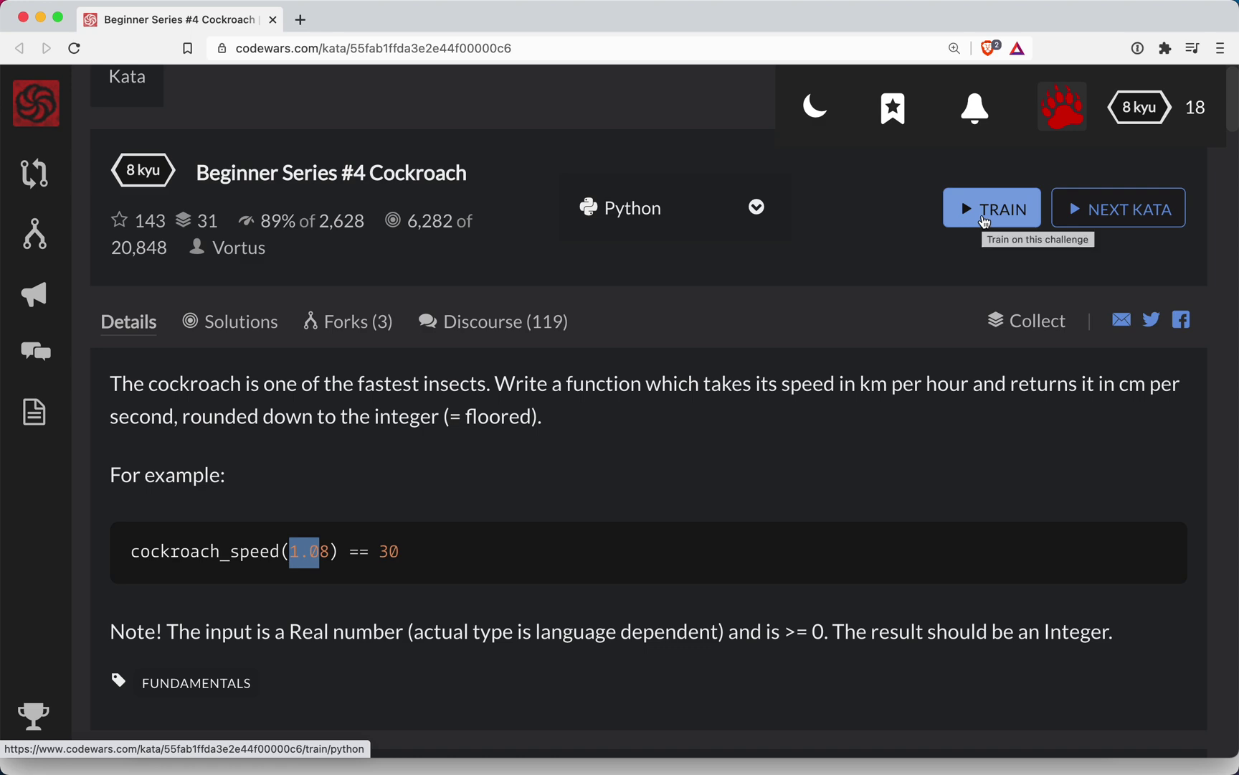
- Start training the Cockroach kata and delete the '# Good Luck!' placeholder comment
left_click(983, 221)
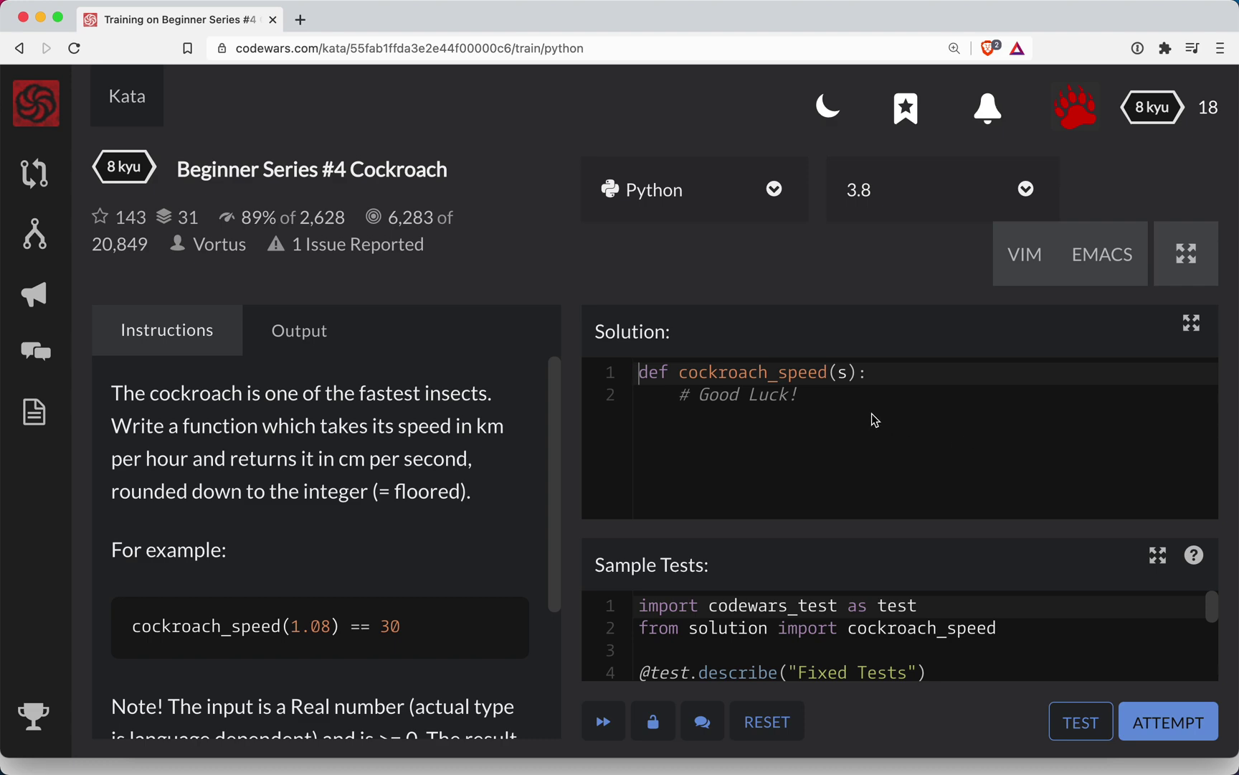
left_click(836, 406)
left_click_drag(682, 395, 783, 392)
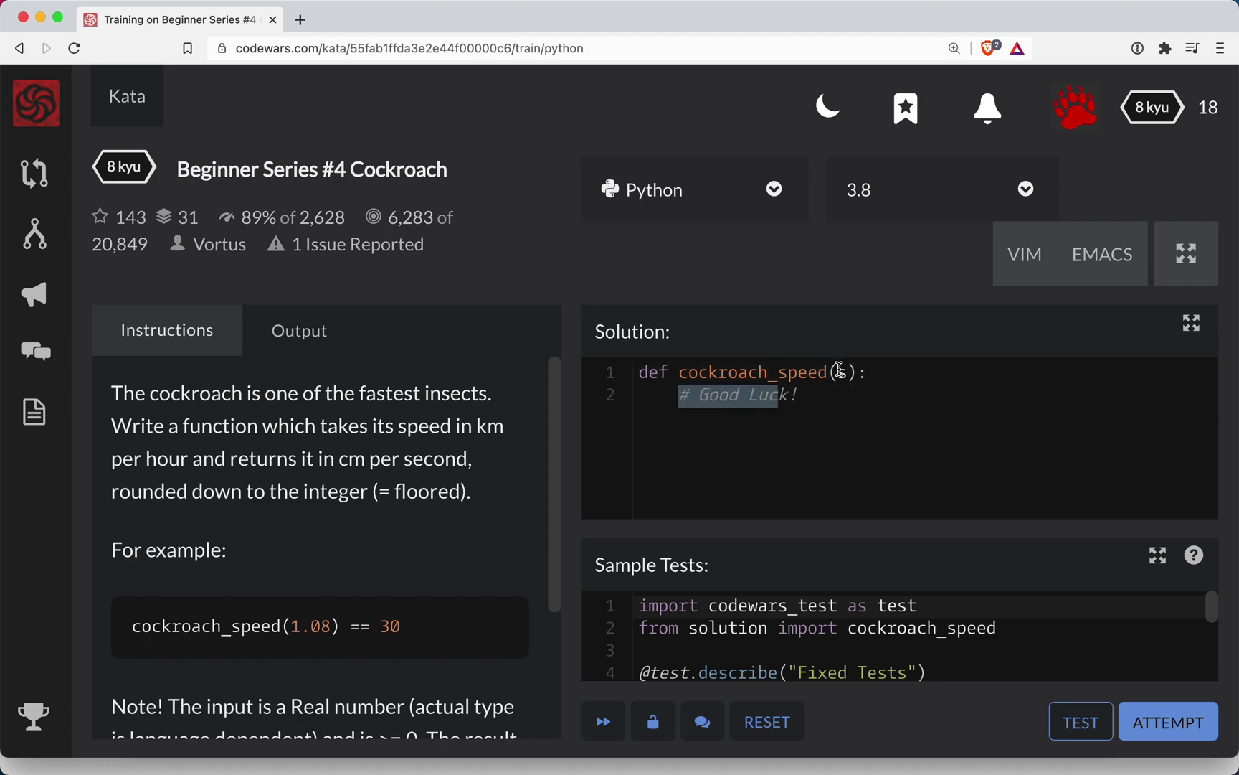
left_click(824, 424)
key("Left")
key("Left")
key("Left")
key("Left")
key("Left")
key("Left")
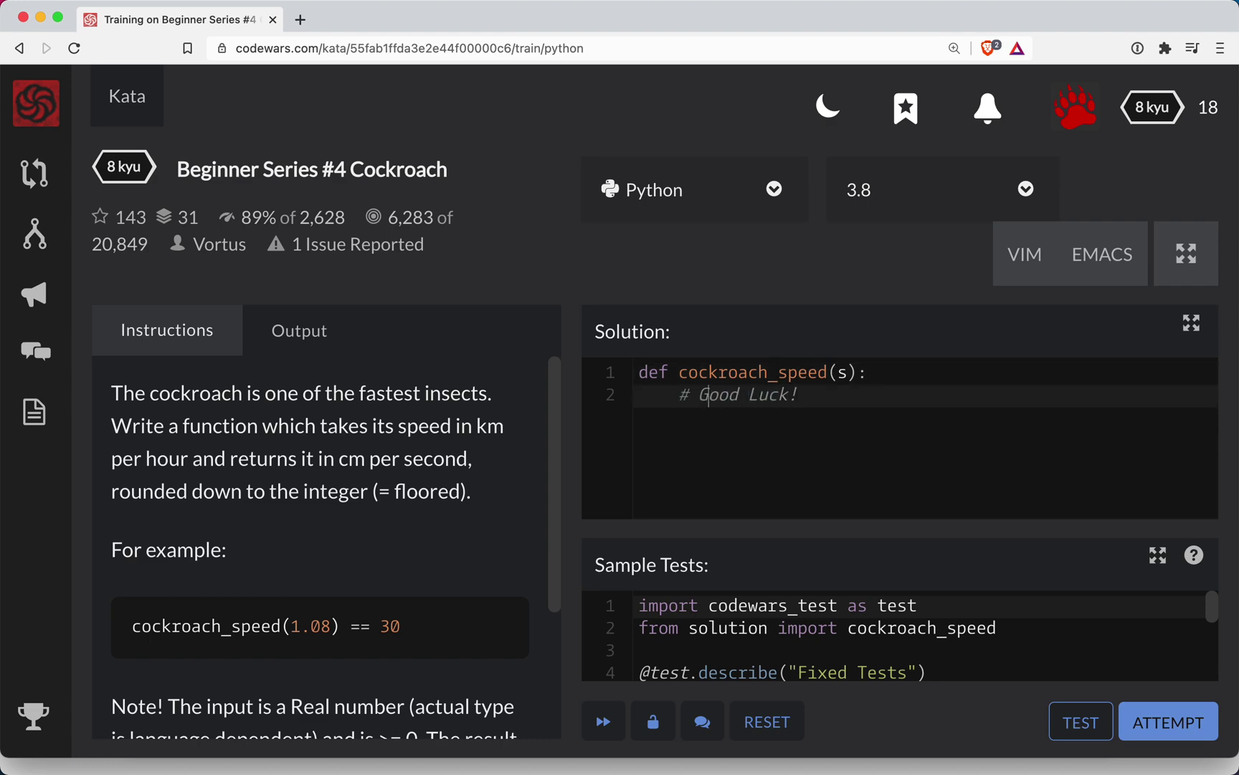
key("Left")
key("Left")
key("Left")
key("shift+End")
key("Delete")
type("return s * 1000 ")
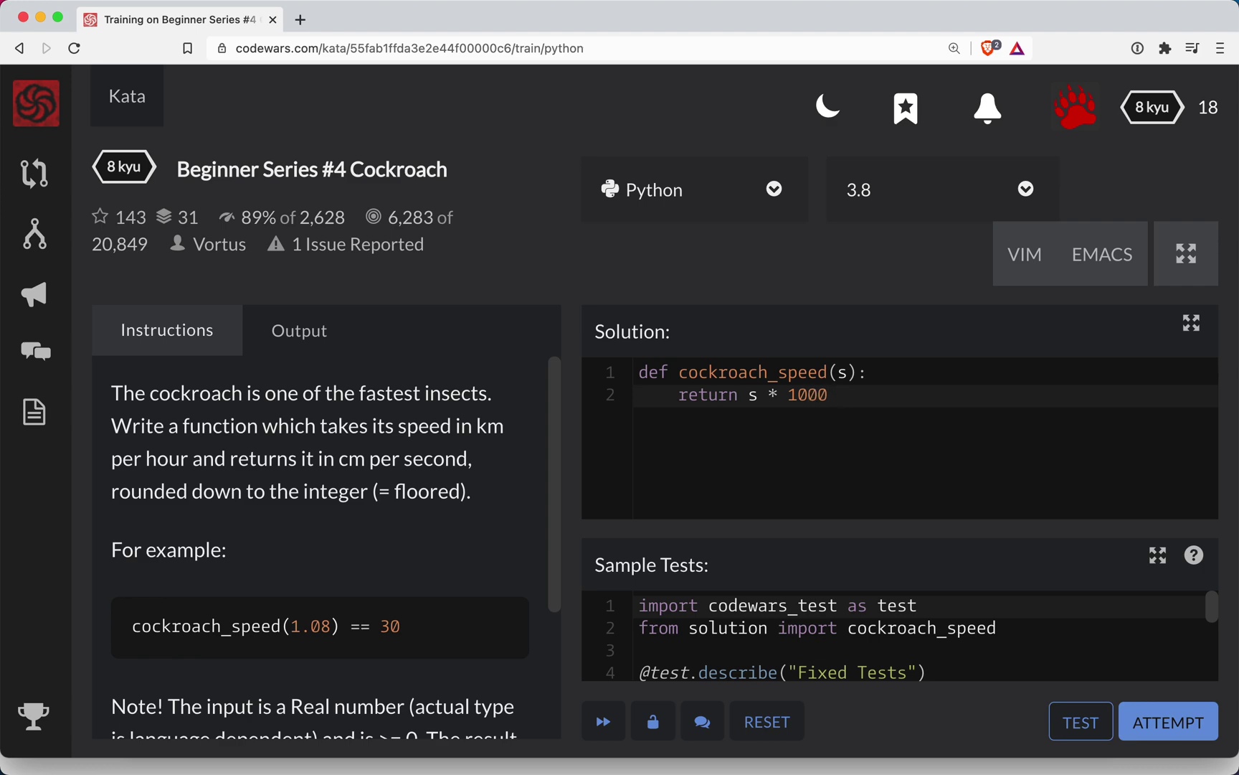
type("* 100")
left_click(753, 398)
- Cut and re-paste 's * 1000 * 100' so line 2 returns int(s * 1000 * 100)
key("shift+End")
key("ctrl+x")
type("int(")
key("ctrl+v")
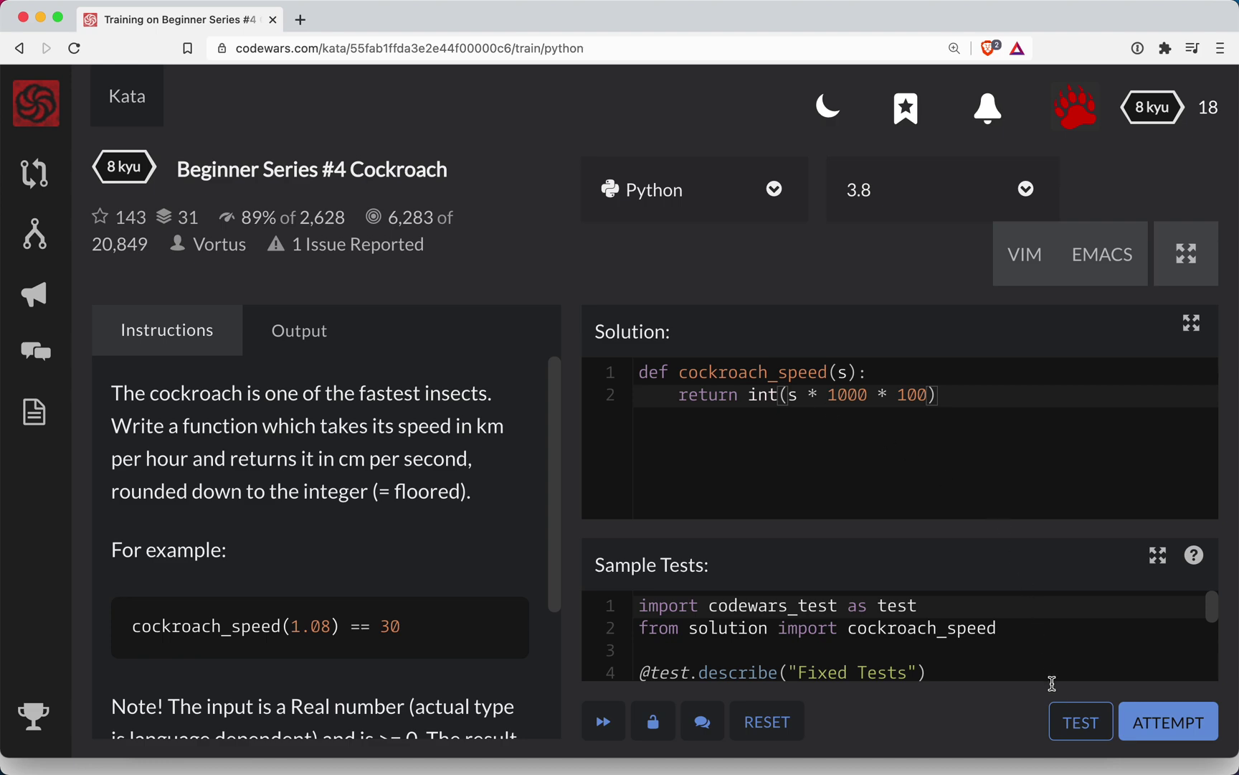
- Run the sample tests and find 1 passed, 2 failed, e.g. 108000 should equal 30
left_click(1074, 722)
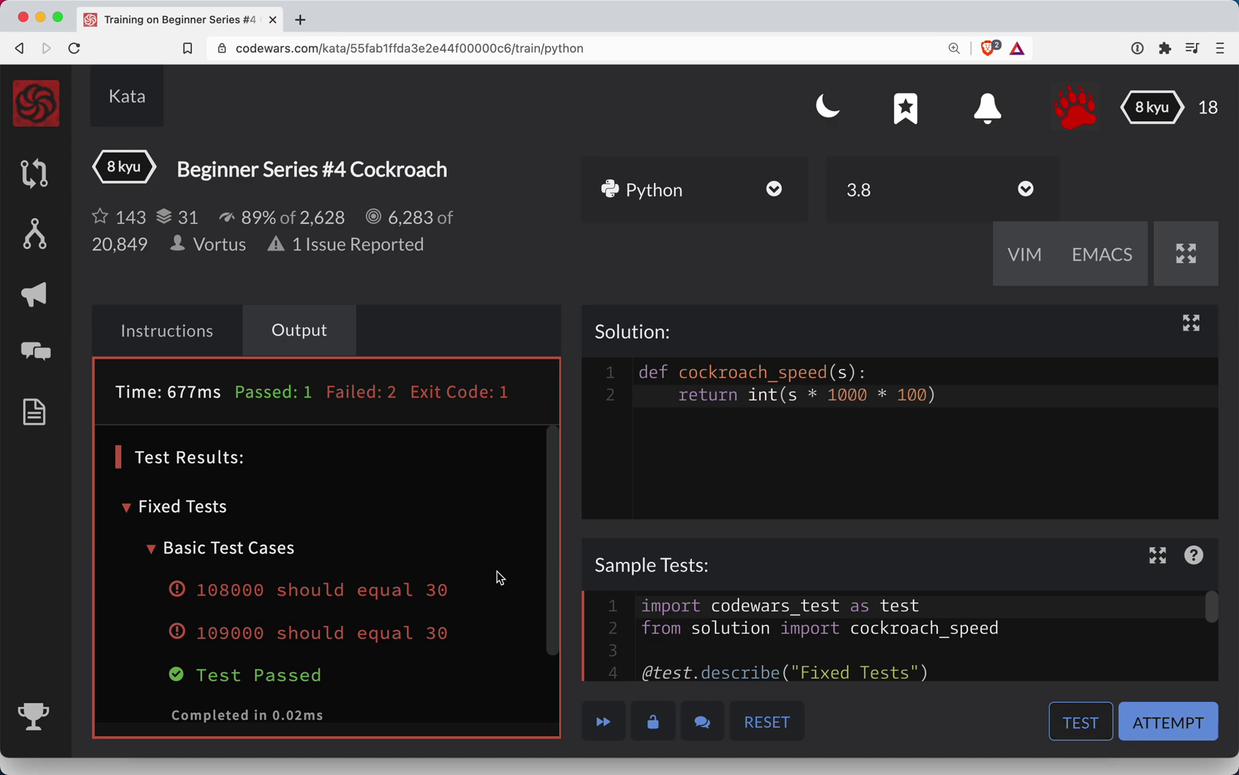
scroll(497, 578, "down", 1)
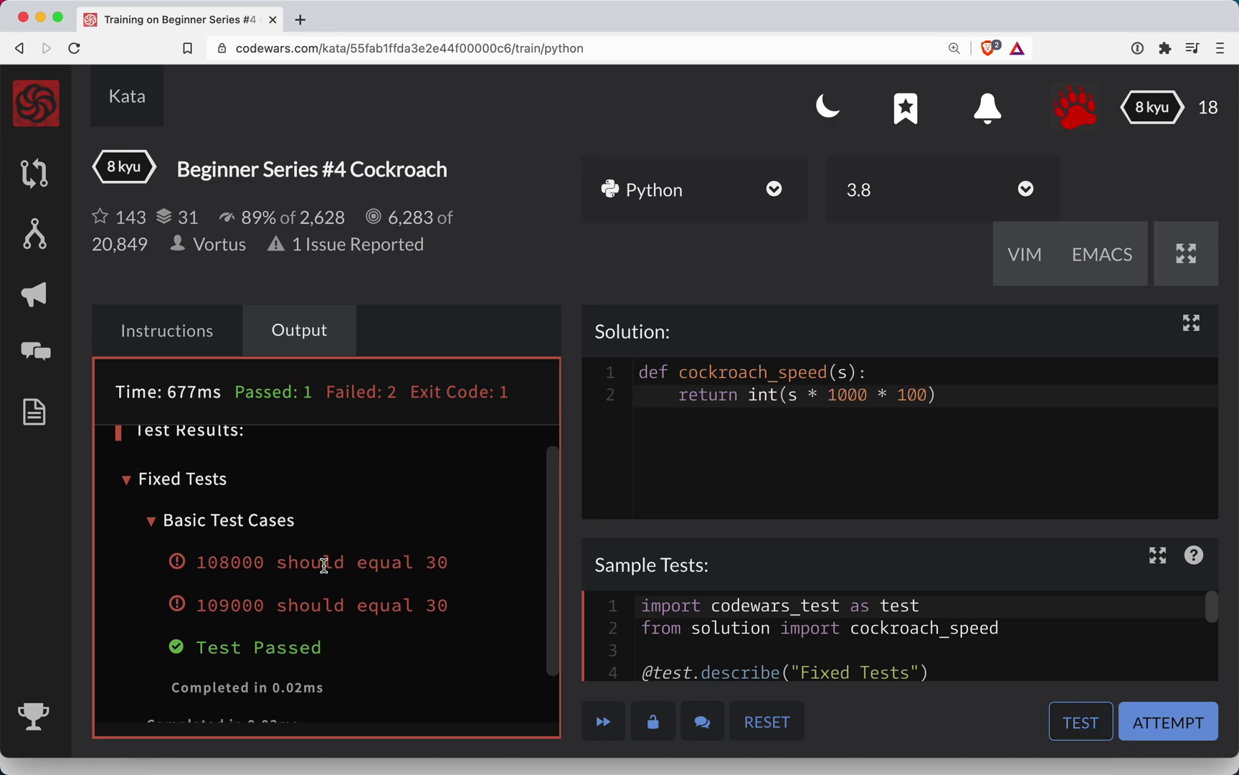
scroll(325, 565, "down", 2)
left_click_drag(230, 589, 287, 588)
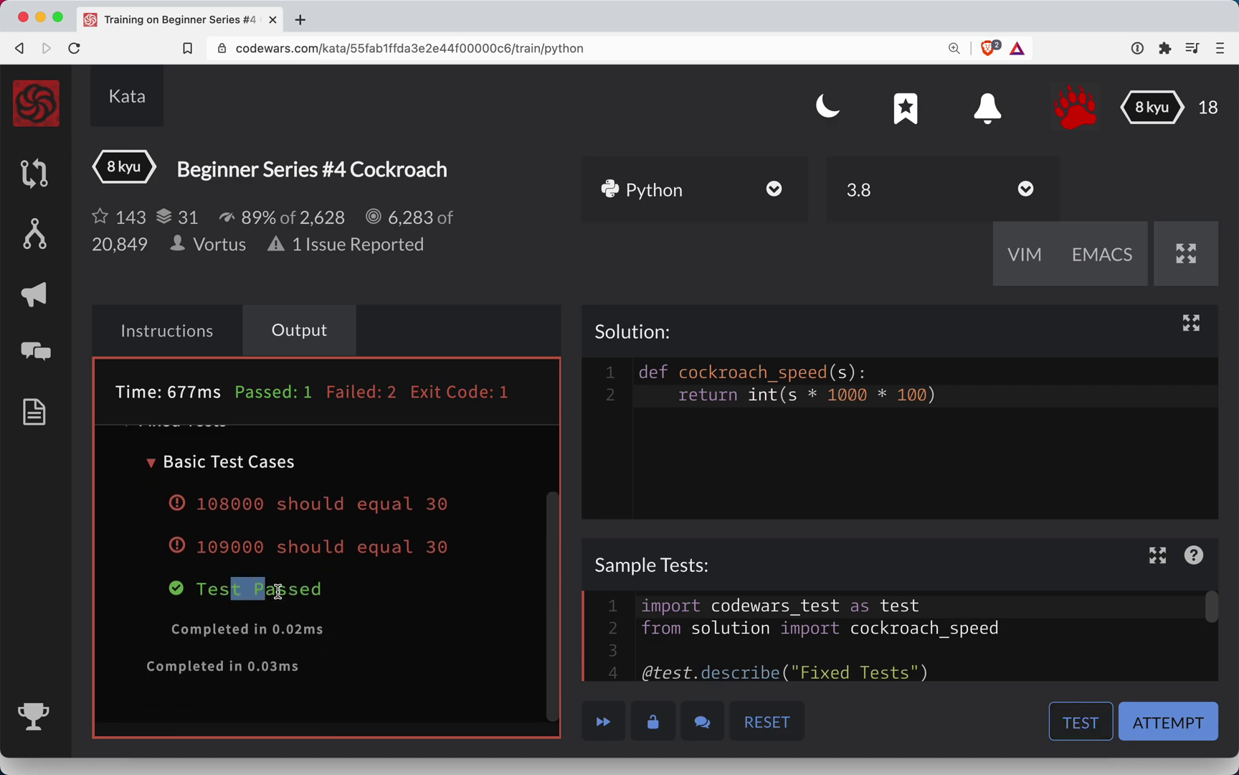
scroll(860, 663, "down", 3)
scroll(861, 663, "up", 1)
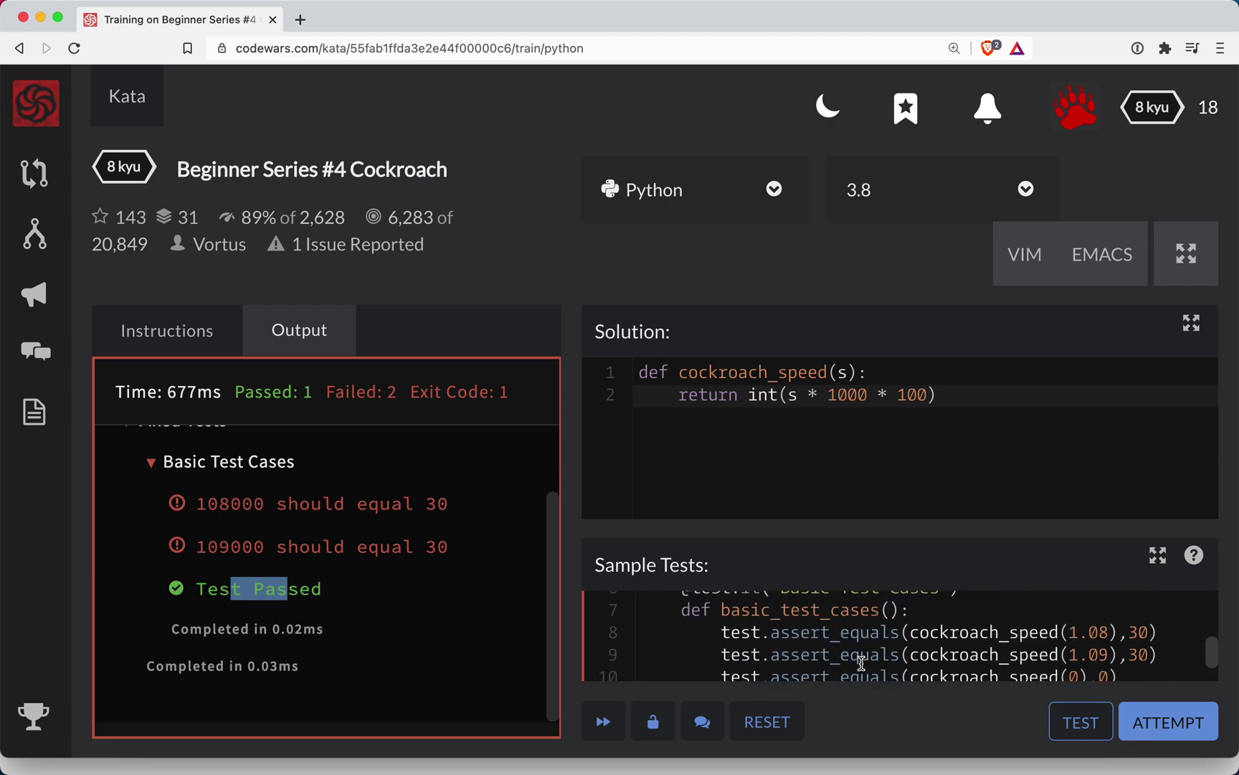
left_click_drag(1040, 656, 1106, 656)
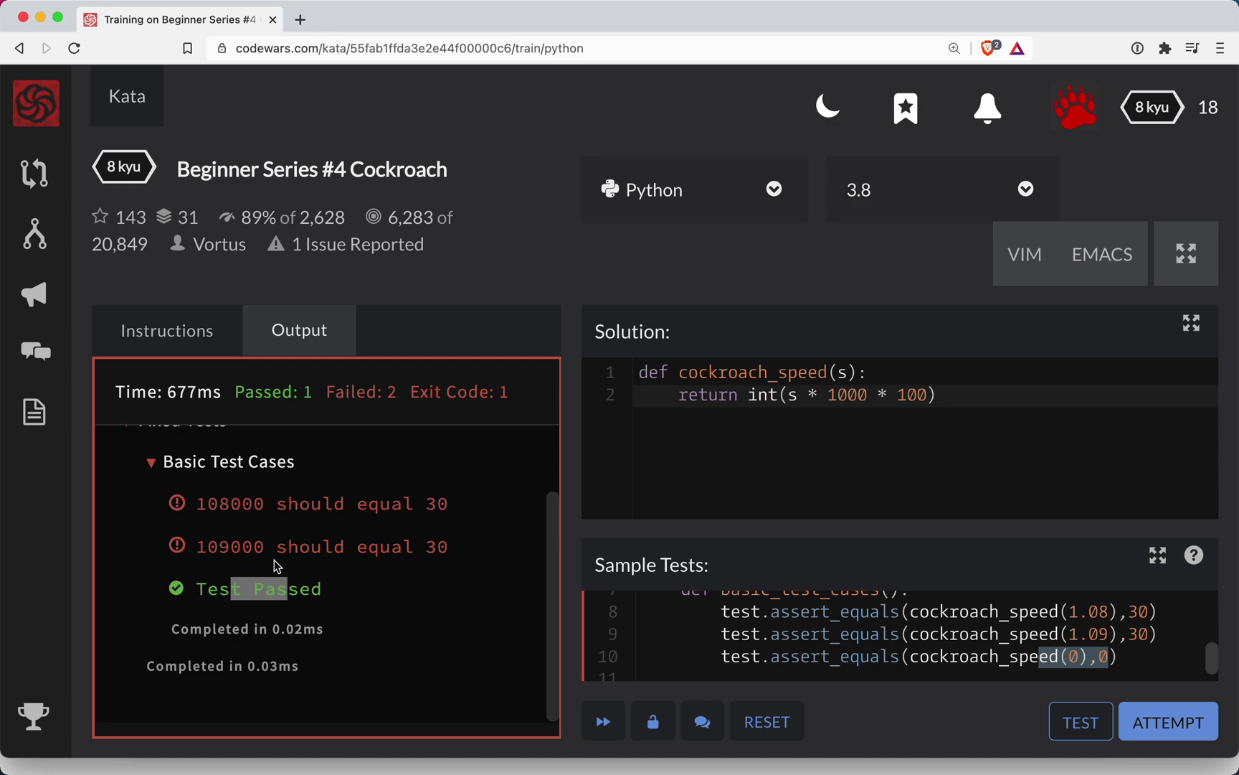
left_click(274, 566)
scroll(274, 565, "up", 2)
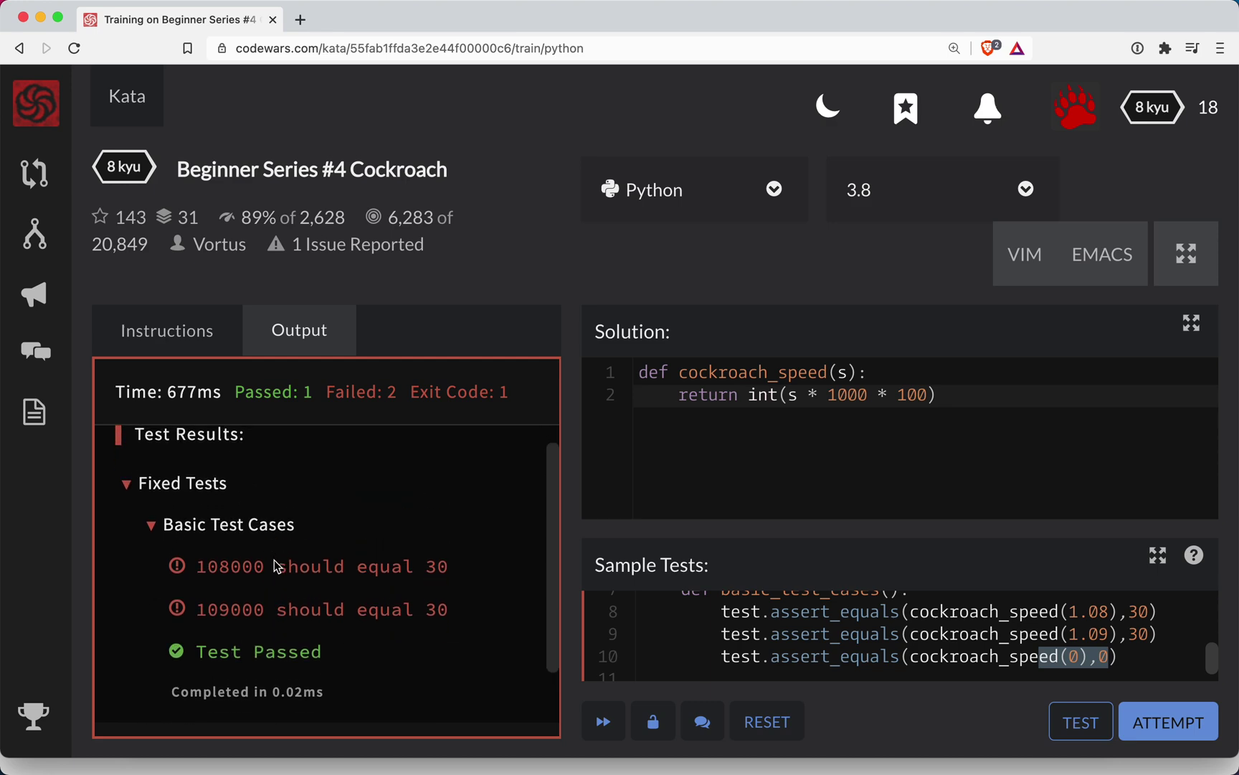
scroll(275, 565, "down", 1)
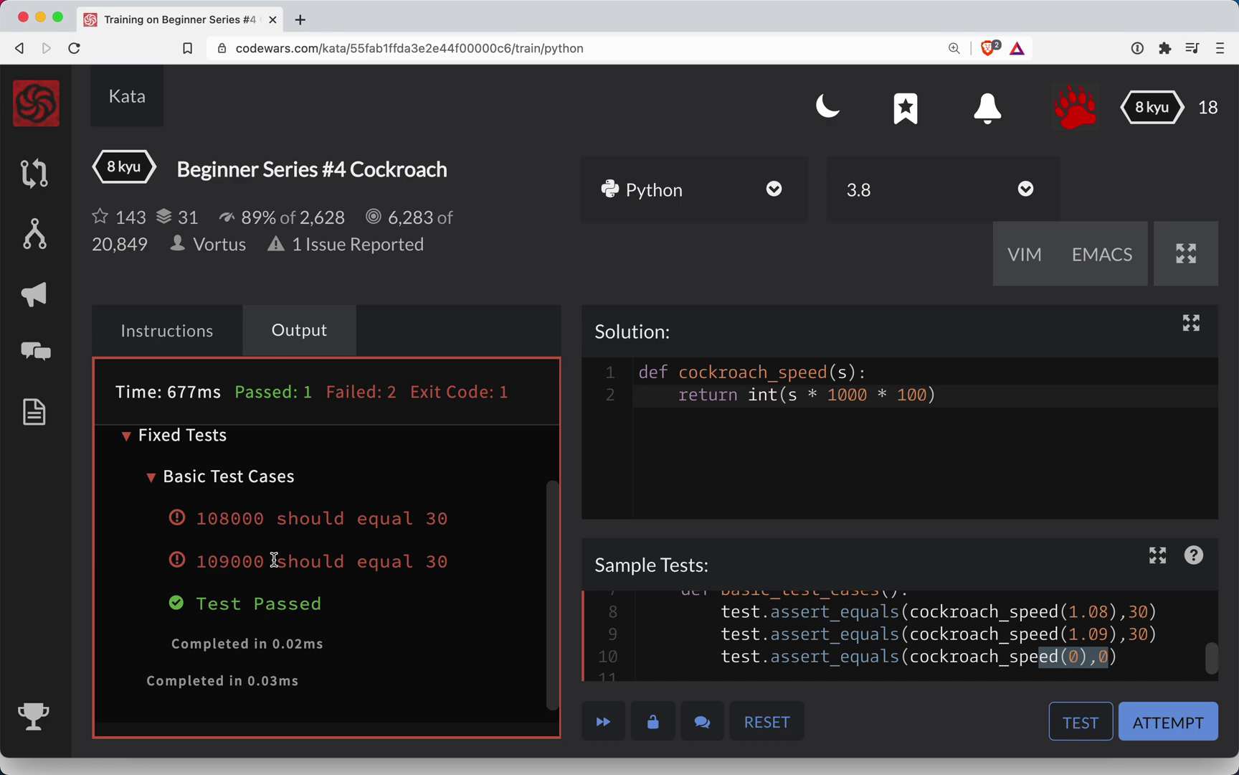
left_click(929, 394)
type("/ ")
type("(")
type("6")
type("0 ")
type("* 60")
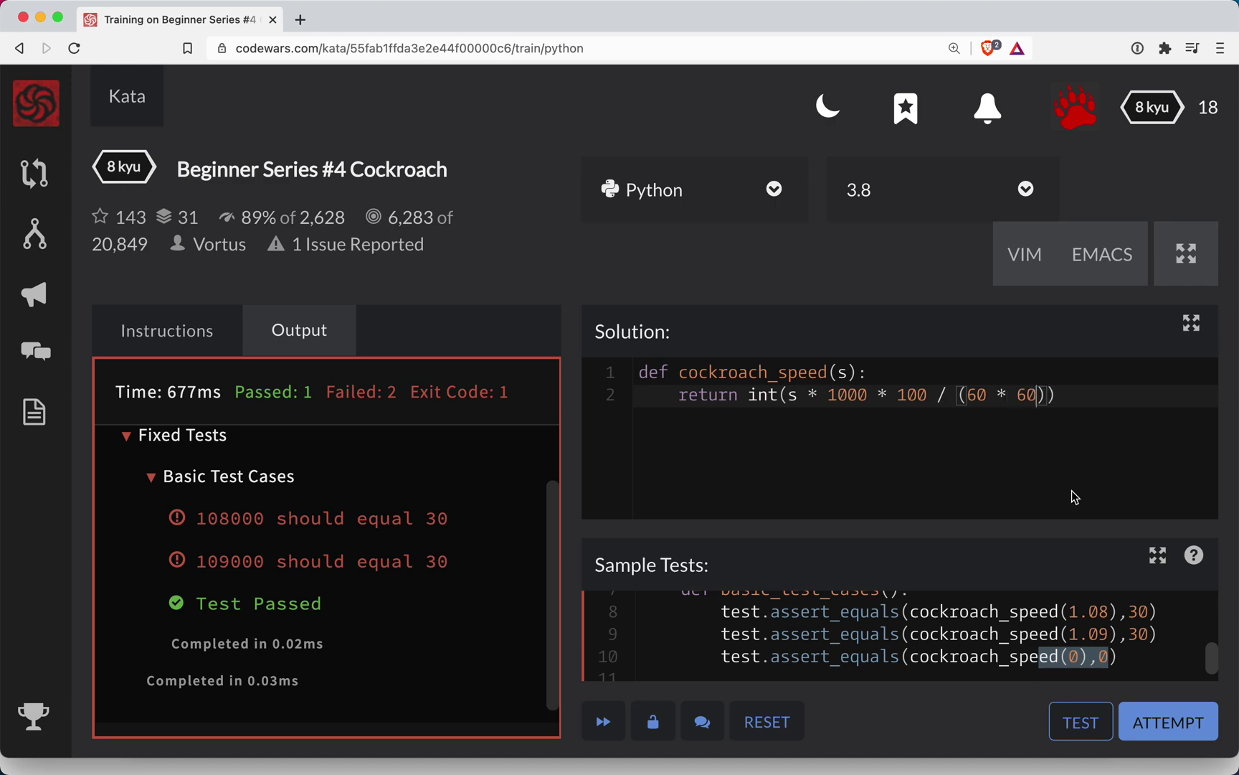
- Rerun the sample tests on int(s * 1000 * 100 / (60 * 60)), now passing 3 of 3
left_click(1098, 723)
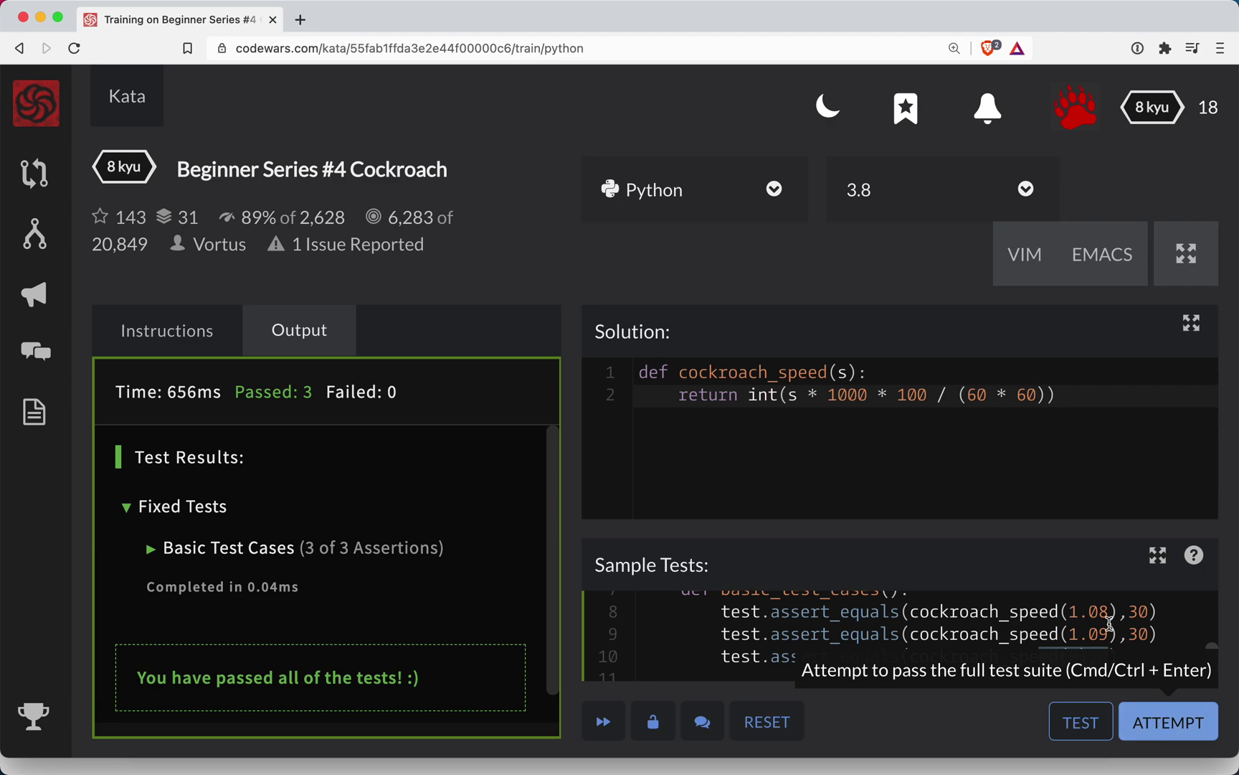
- Run the full suite, 503 passed and 0 failed, and submit the cockroach_speed solution
left_click(1158, 728)
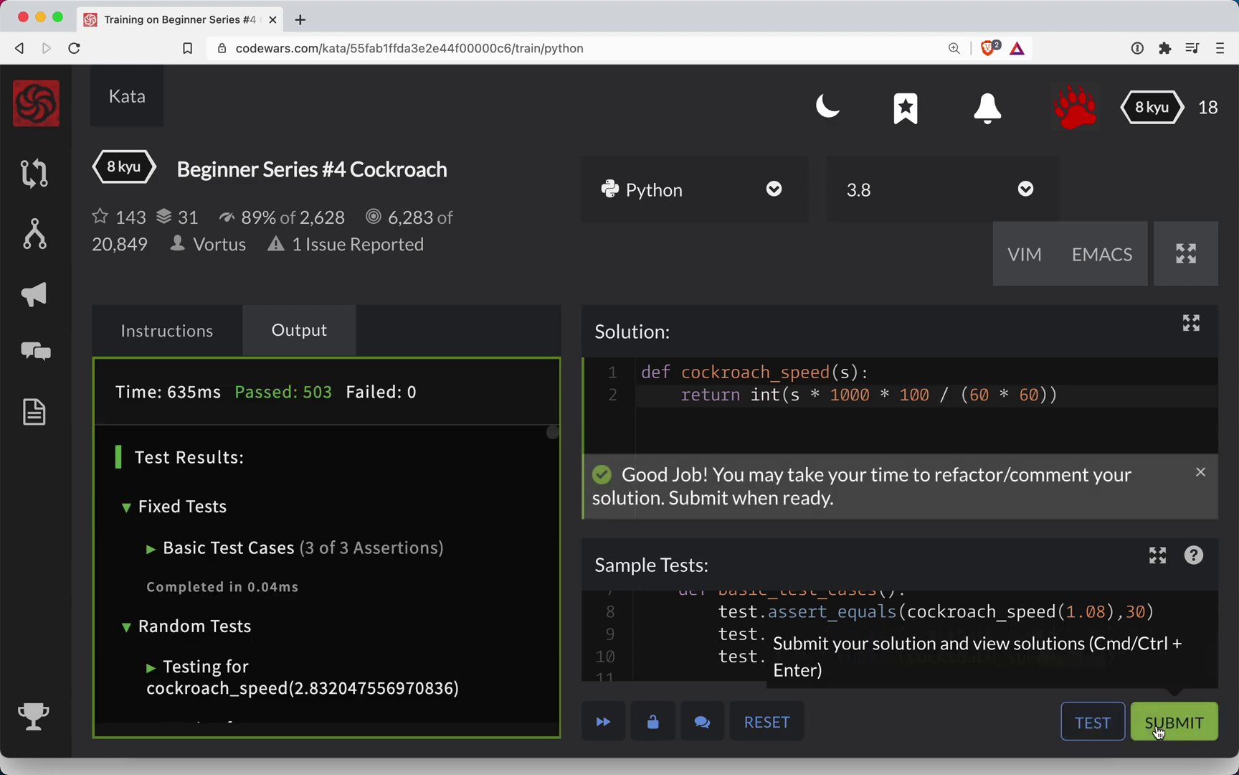
left_click(1160, 728)
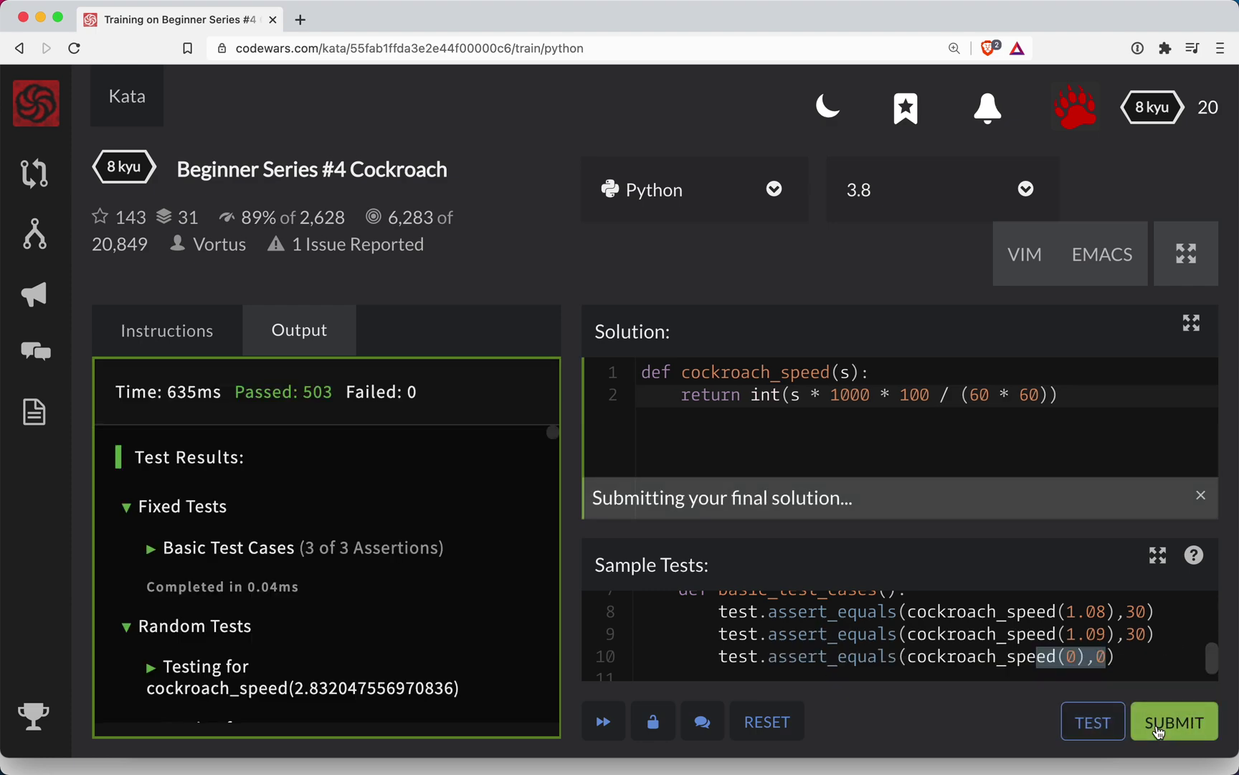